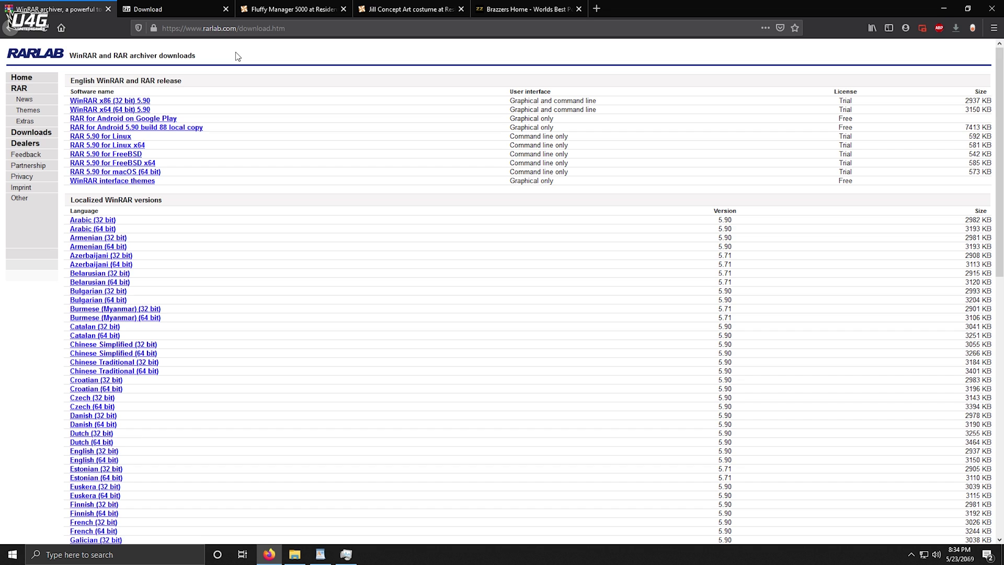
Switch to the browser tab with the Fluffy Manager 5000 Nexus Mods page.
click(267, 6)
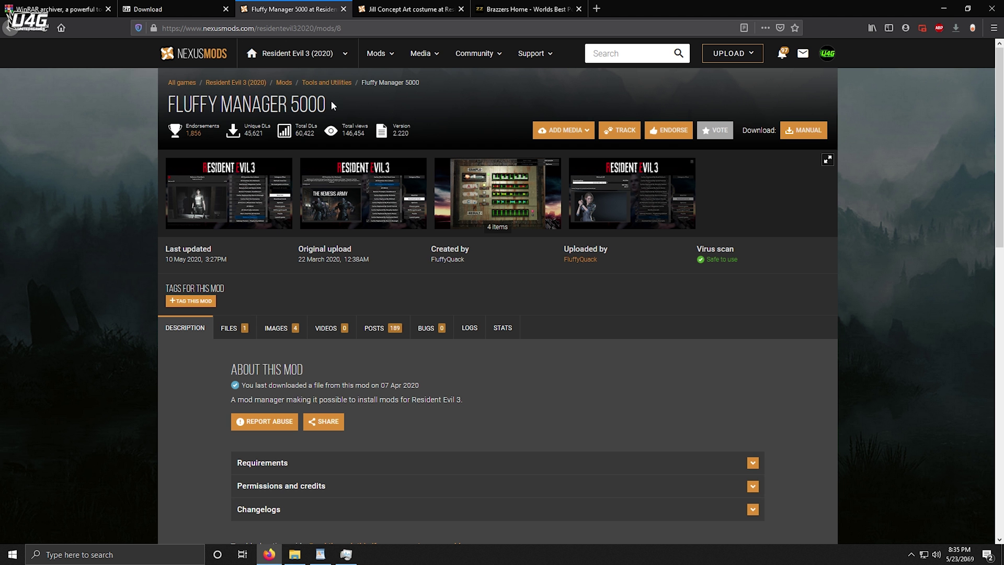
Show the Fluffy Manager 5000 download files, then switch to the Jill Concept Art Costume page.
click(232, 327)
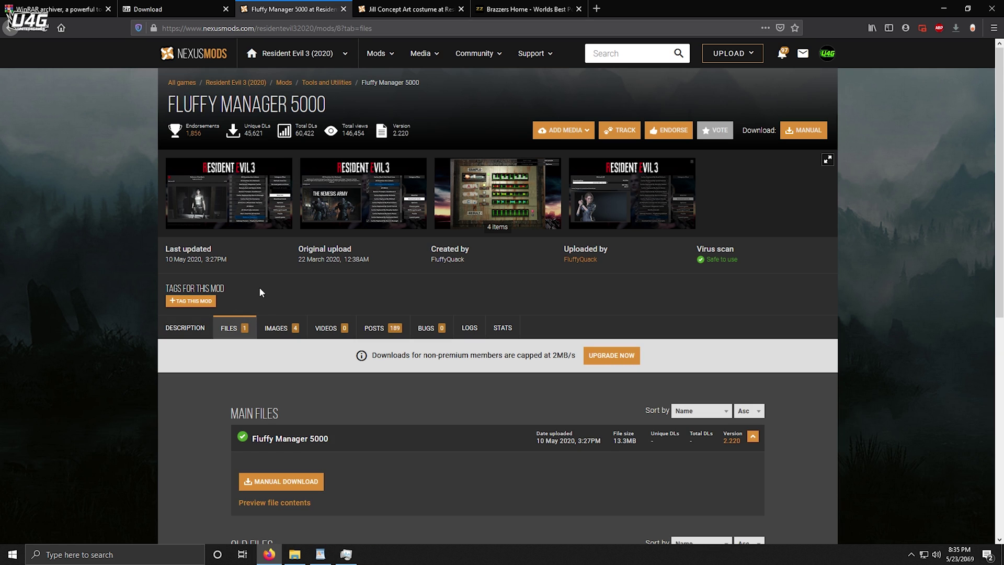
scroll(261, 291, down, 3)
click(385, 9)
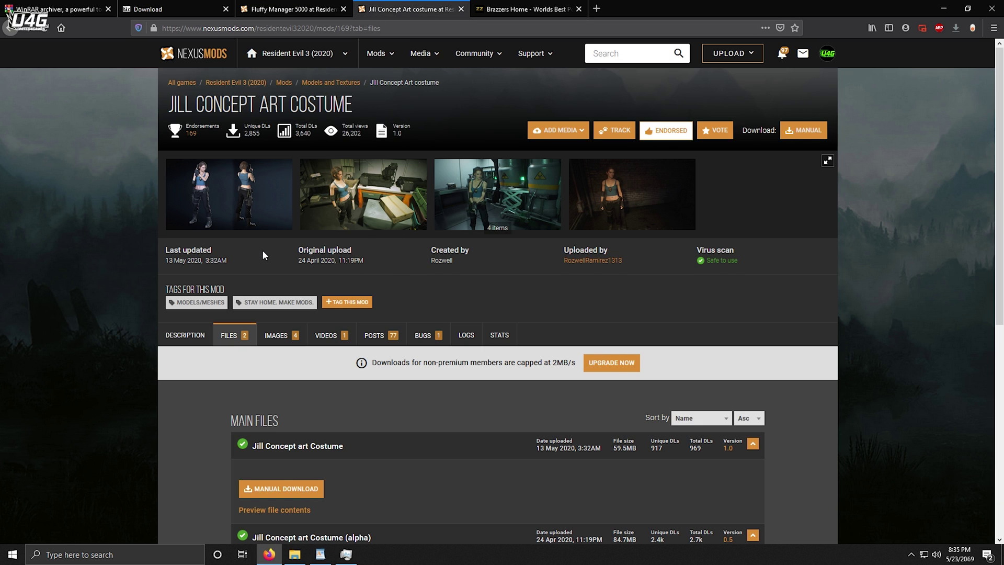
scroll(262, 254, down, 3)
scroll(406, 251, up, 3)
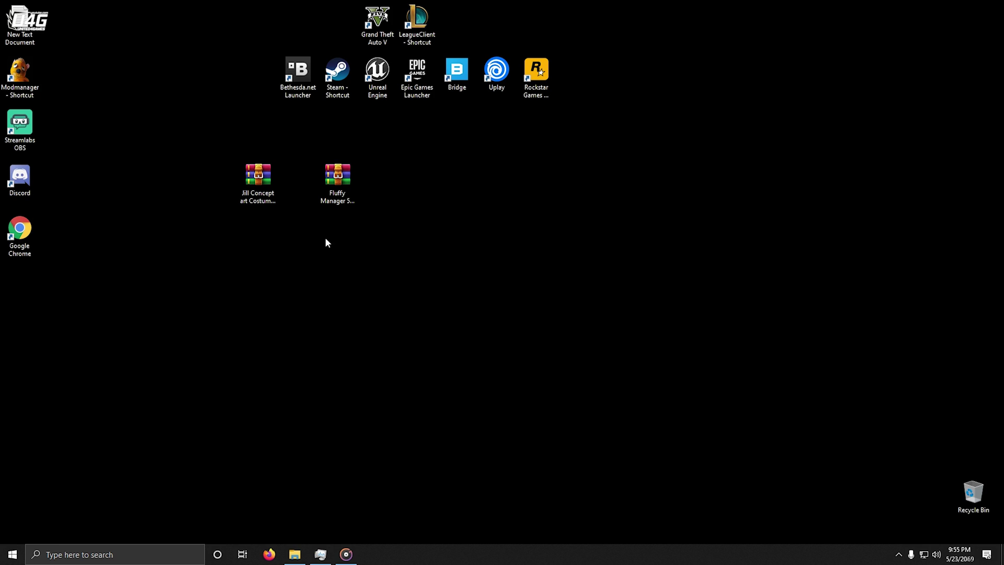
Extract the Fluffy Manager 5000 archive into its own desktop folder.
click(338, 184)
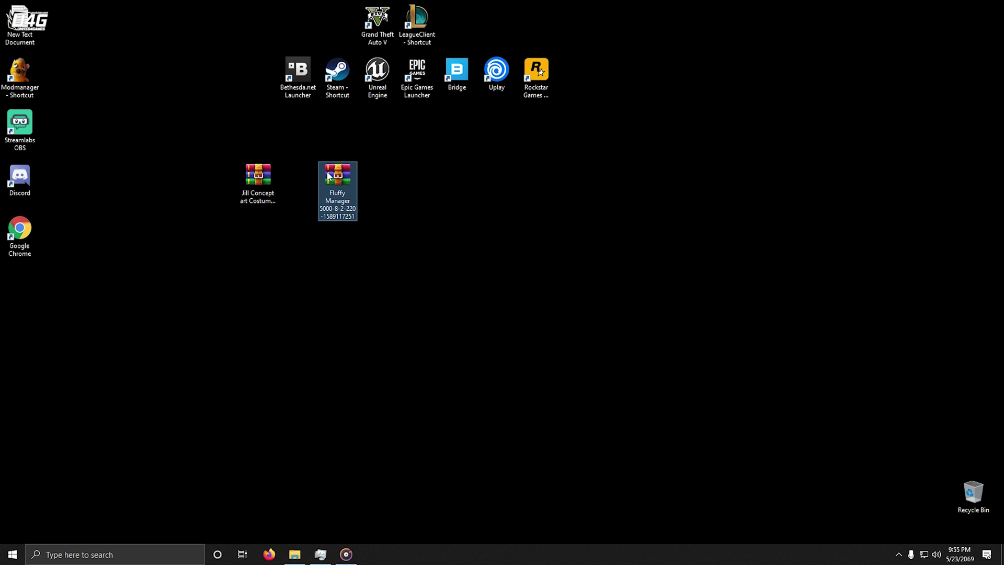
right_click(327, 172)
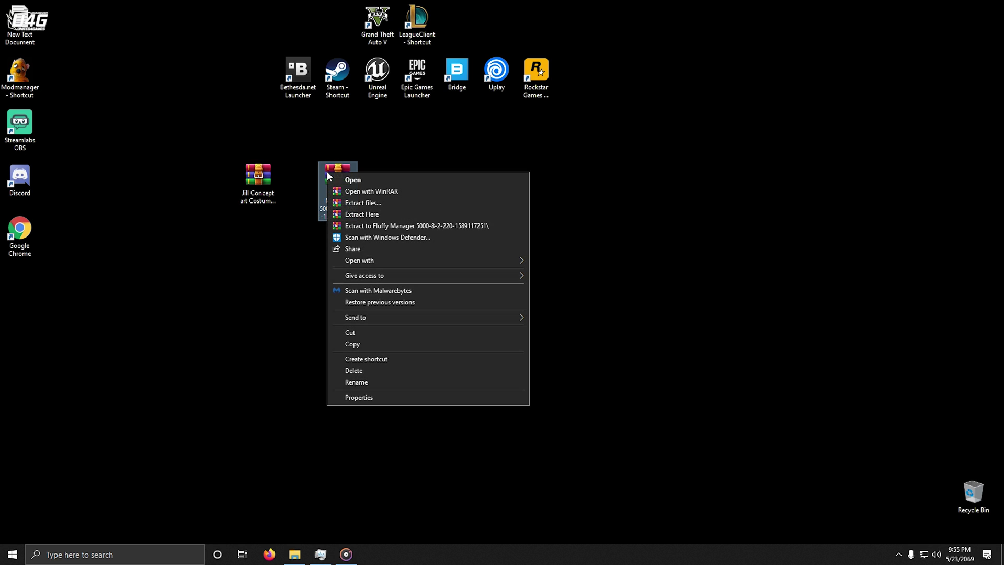
click(421, 225)
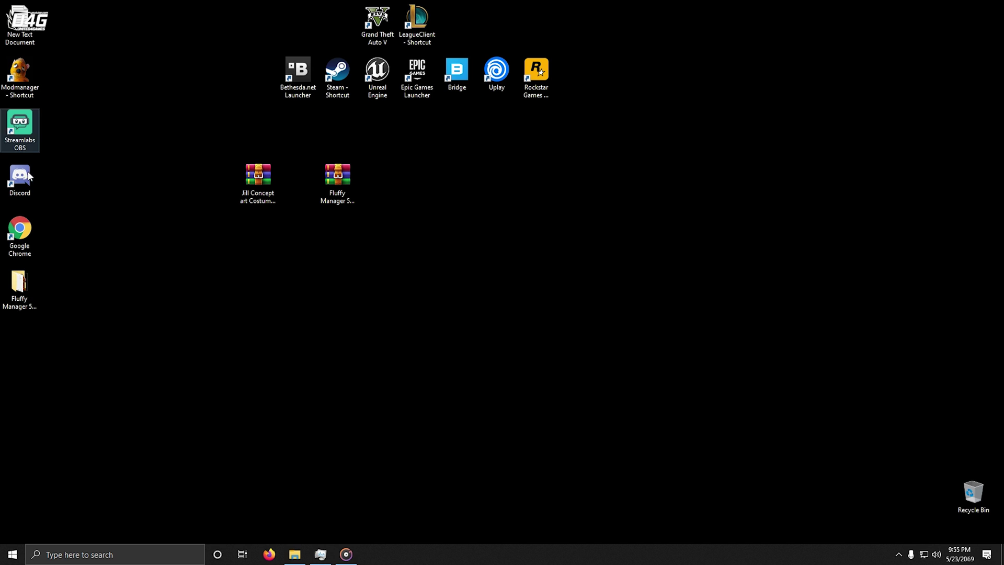
Open the extracted Fluffy Manager folder and launch Modmanager.
double_click(29, 295)
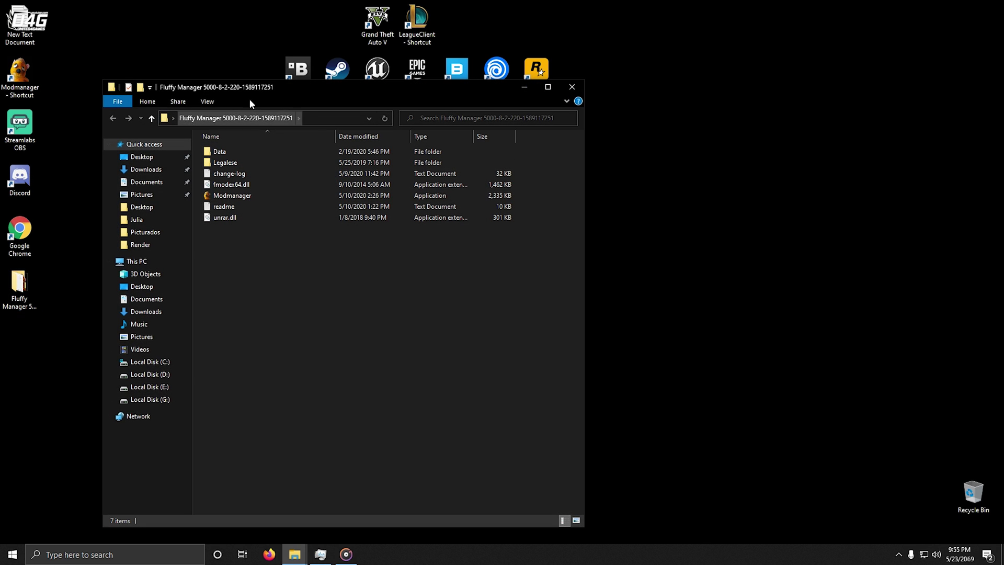
drag(250, 99, 182, 75)
double_click(146, 183)
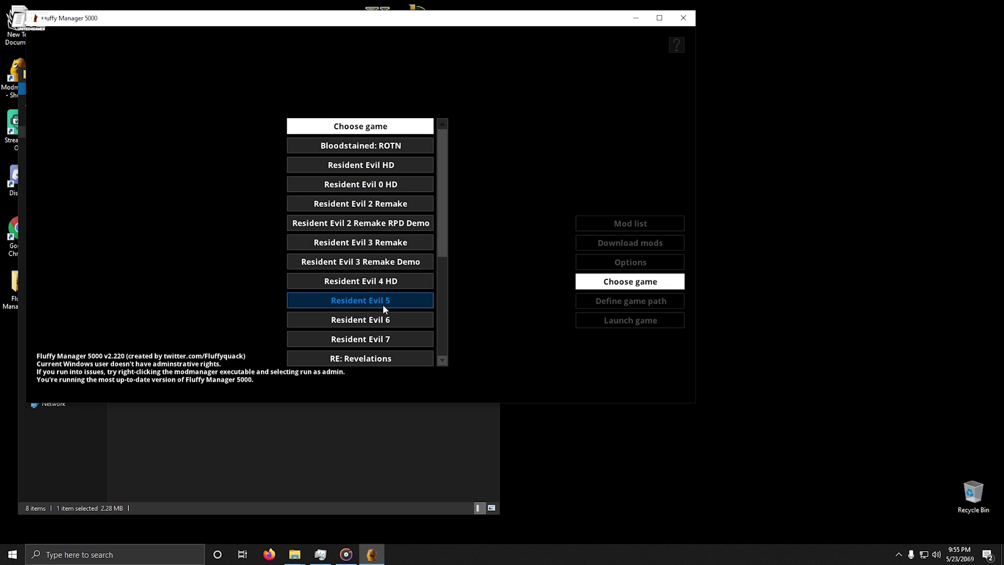
scroll(409, 296, down, 1)
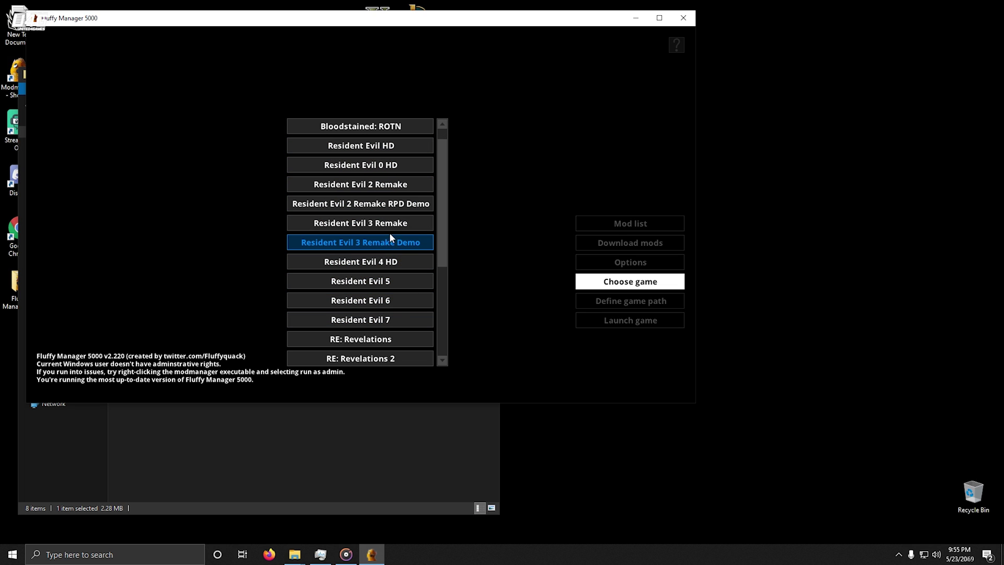
Choose Resident Evil 3 Remake from the game list and move the manager window aside.
click(339, 223)
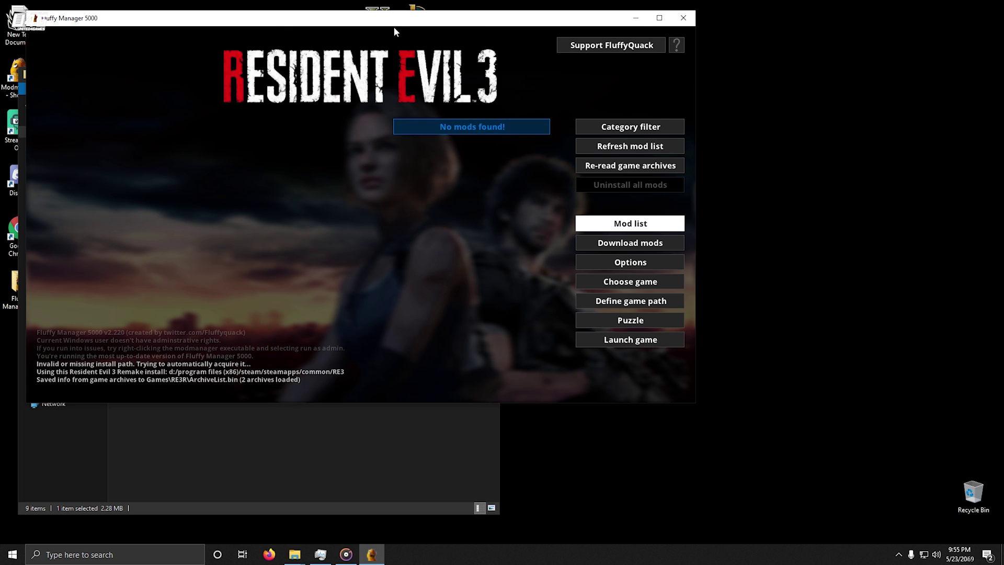
drag(395, 18, 448, 94)
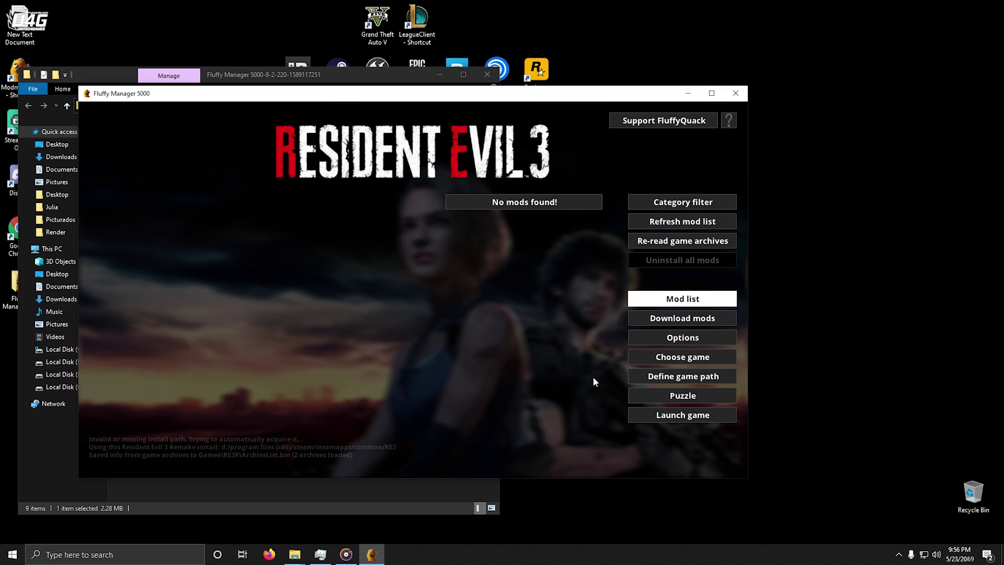
Set re3.exe in the Steam RE3 folder as the game executable, then close the manager.
click(634, 376)
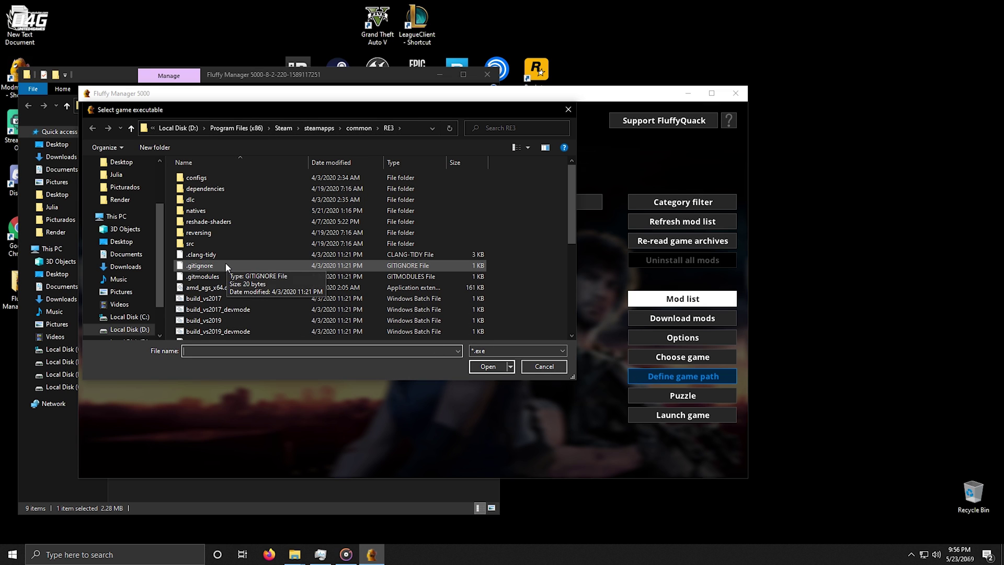
scroll(226, 268, down, 3)
click(206, 297)
scroll(212, 305, down, 2)
click(196, 297)
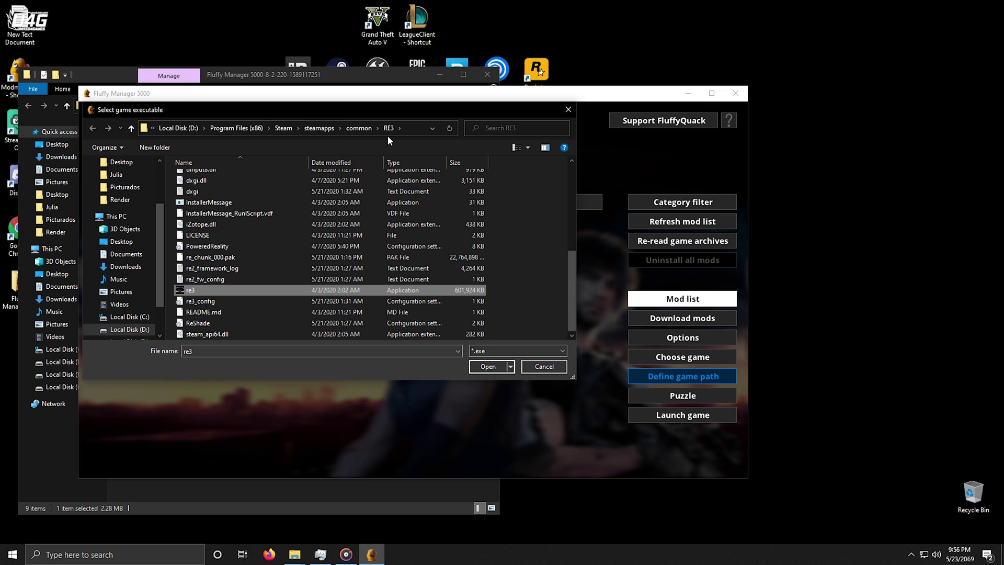
click(488, 367)
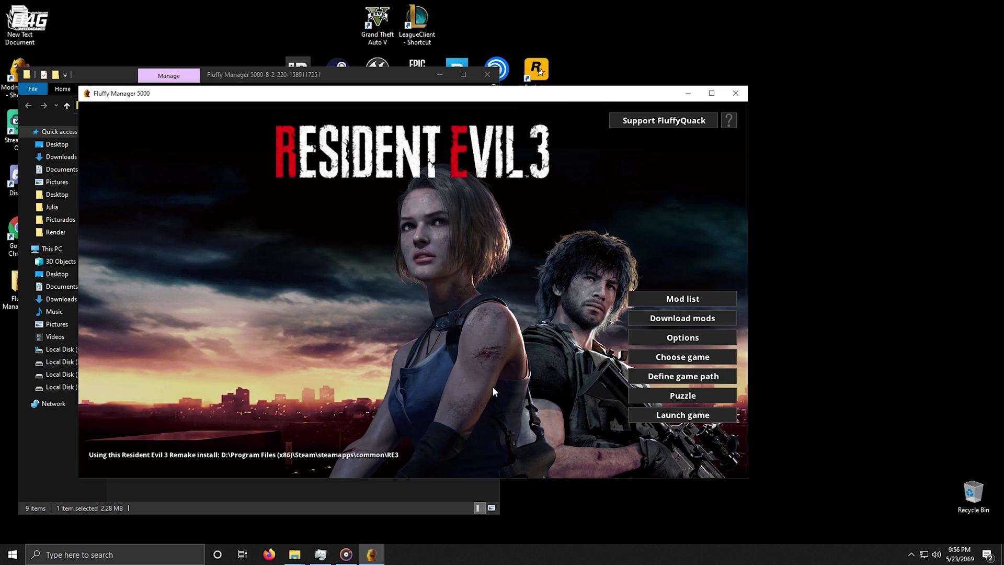
click(688, 93)
Close the extracted folder window and copy the Jill Concept Art Costume archive.
key(alt+F4)
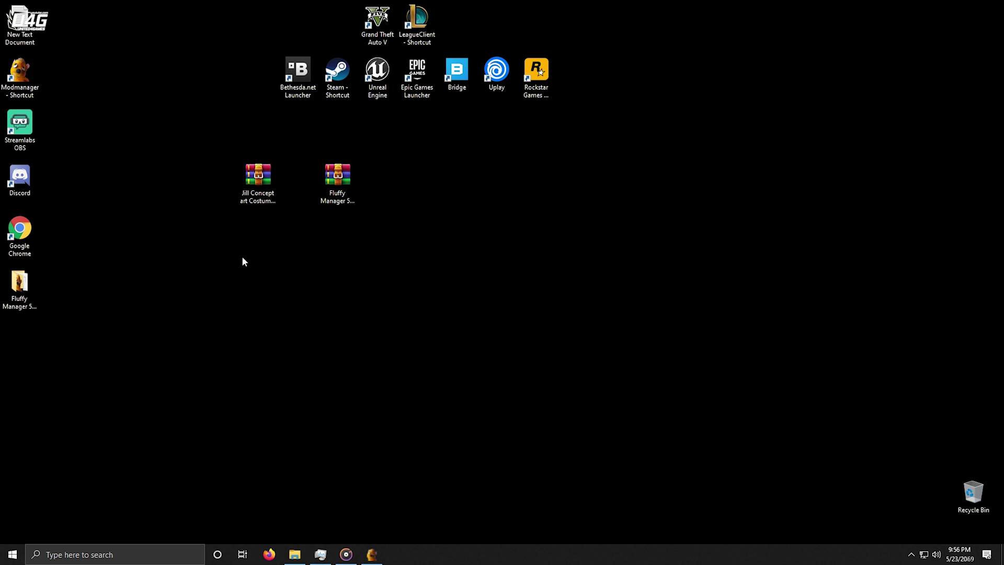
click(251, 192)
right_click(254, 178)
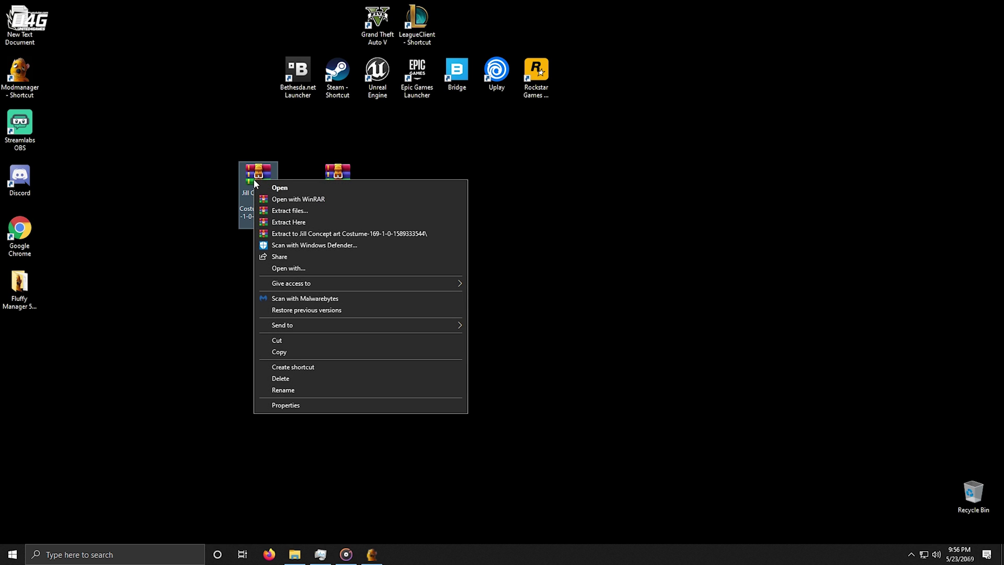
click(277, 354)
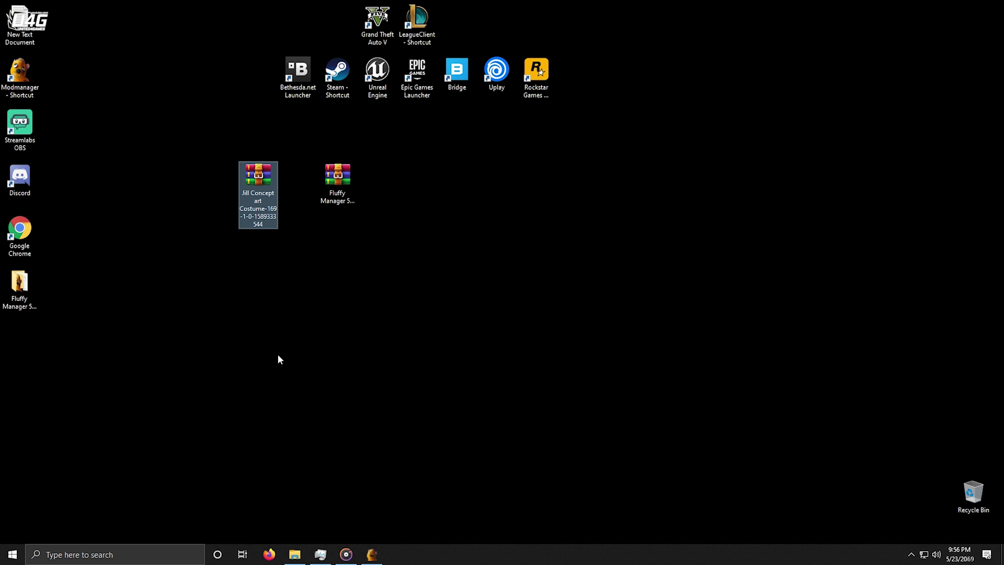
Paste the costume archive into Fluffy Manager's Games > RE3R > Mods folder.
click(294, 553)
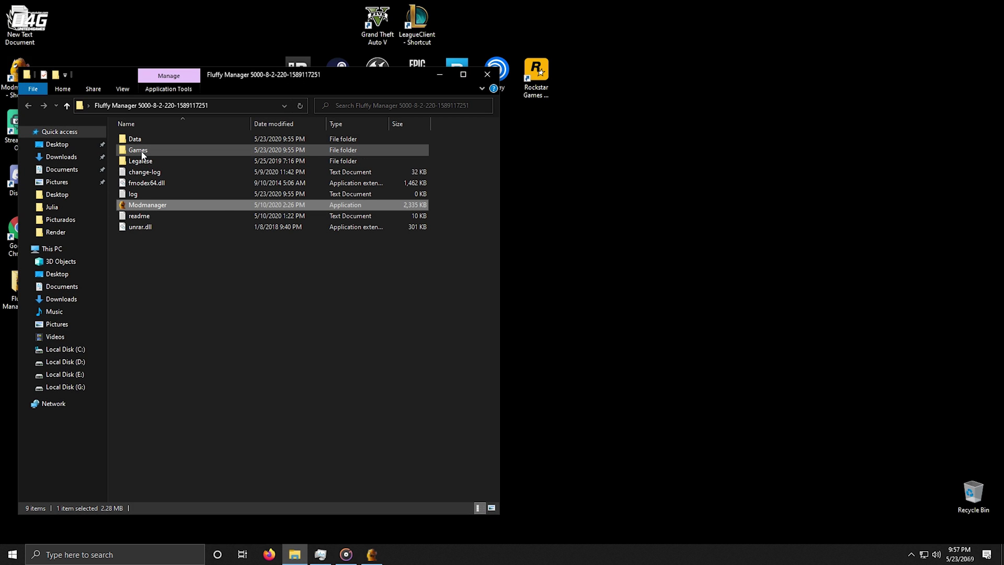
double_click(141, 151)
double_click(140, 142)
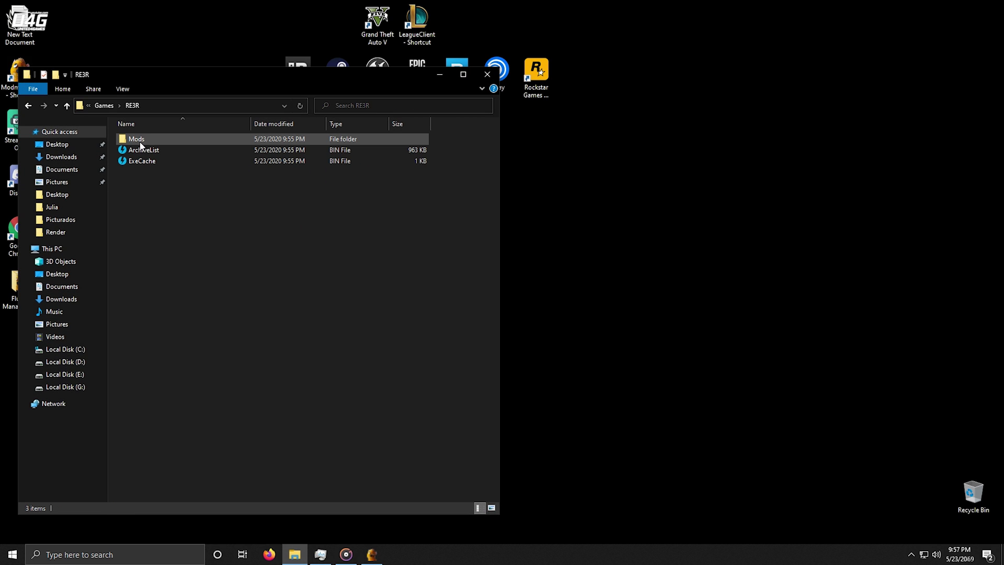
double_click(140, 141)
right_click(168, 202)
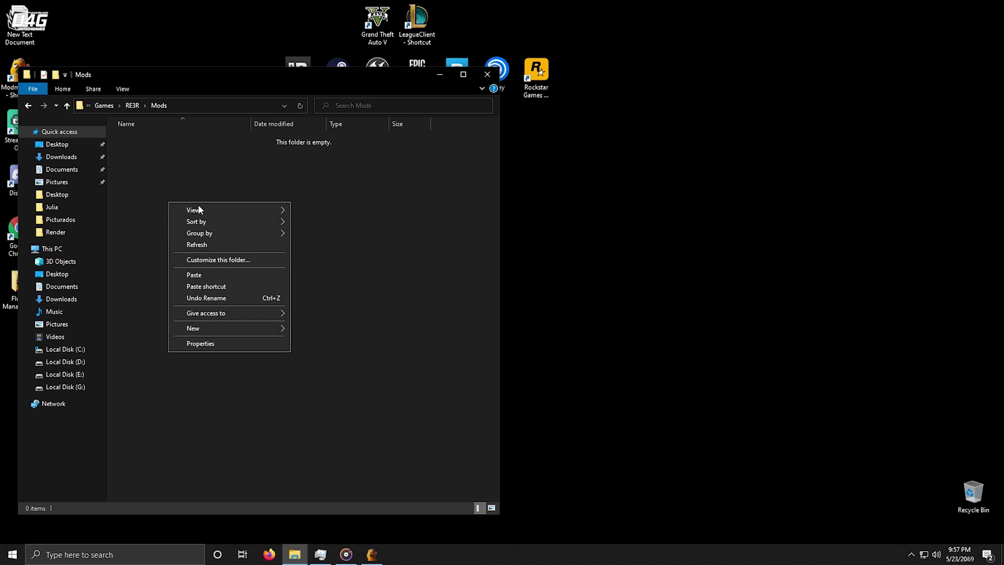
click(192, 276)
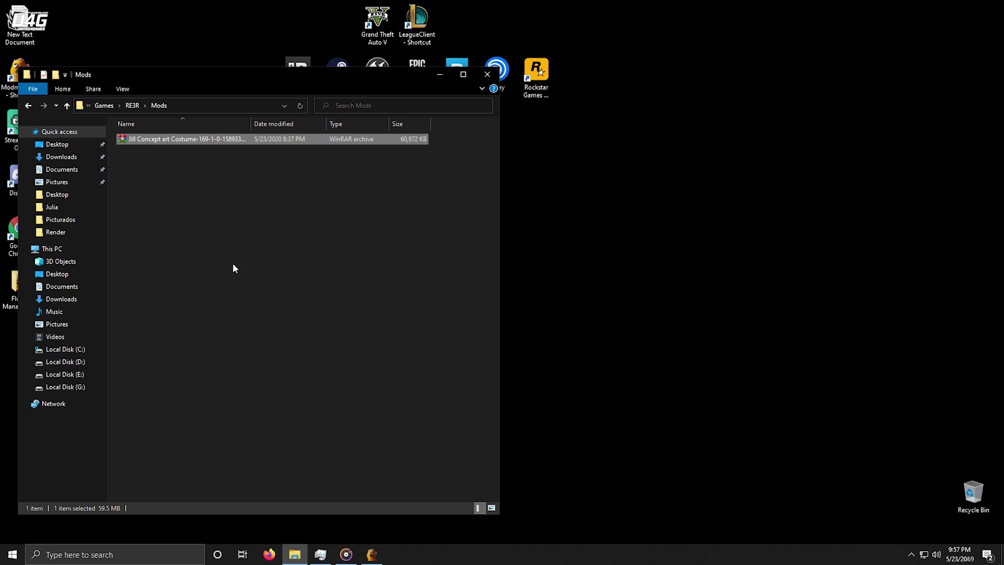
click(439, 75)
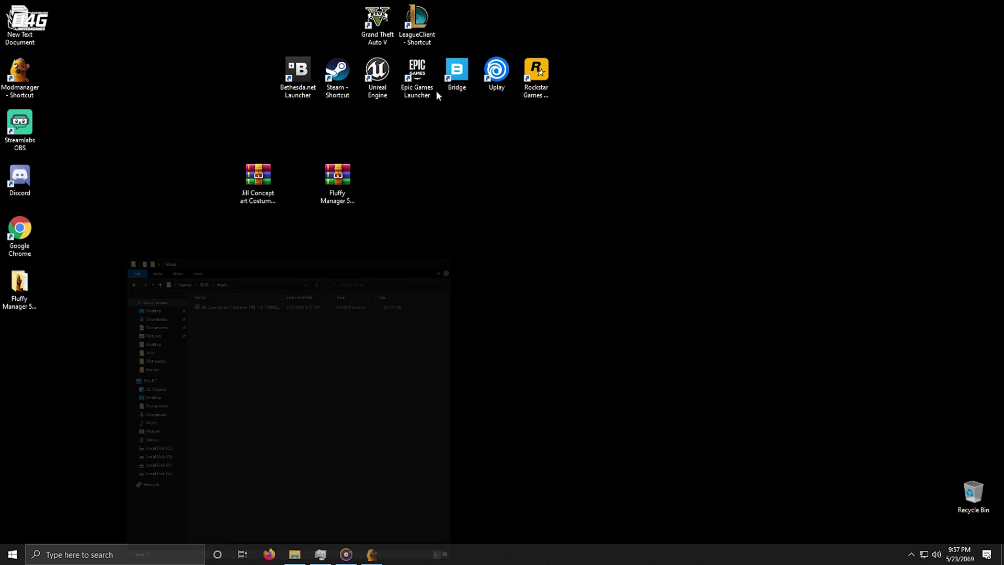
Refresh the mod list and toggle on Jill Original Concept to install it.
click(372, 555)
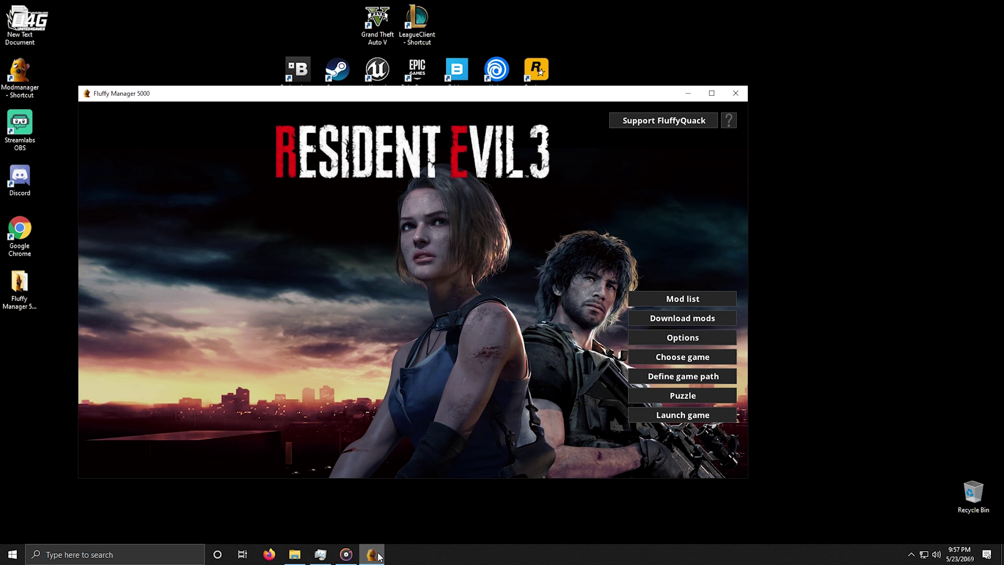
click(675, 299)
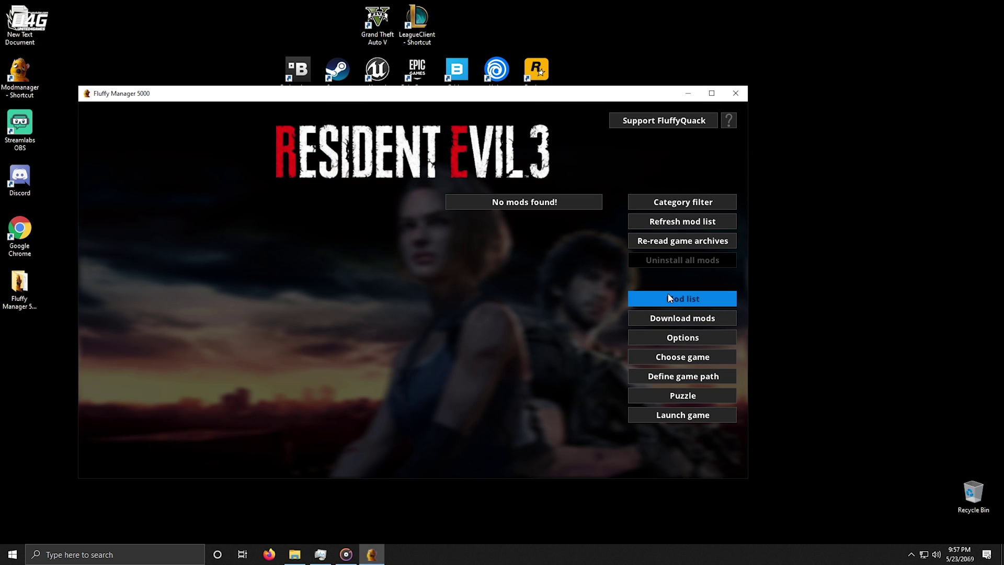
click(663, 222)
mouse_move(524, 203)
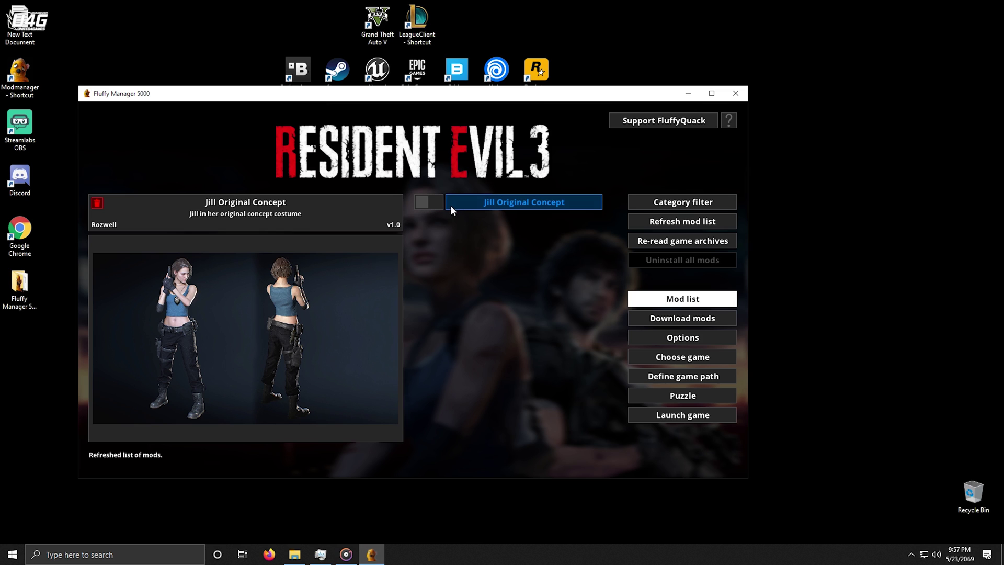
click(429, 202)
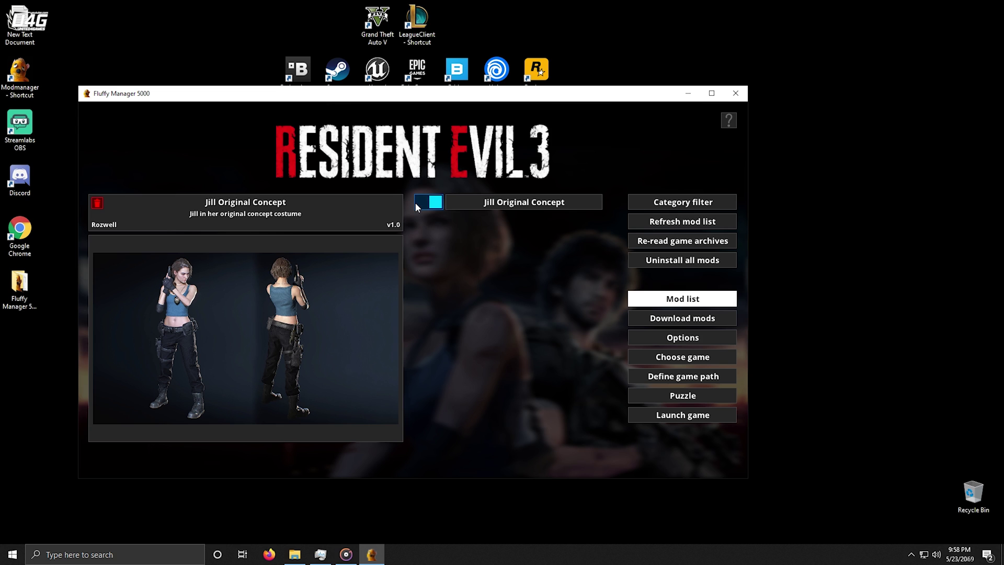
Toggle off Jill Original Concept and delete its archive from the RE3R Mods folder.
click(416, 204)
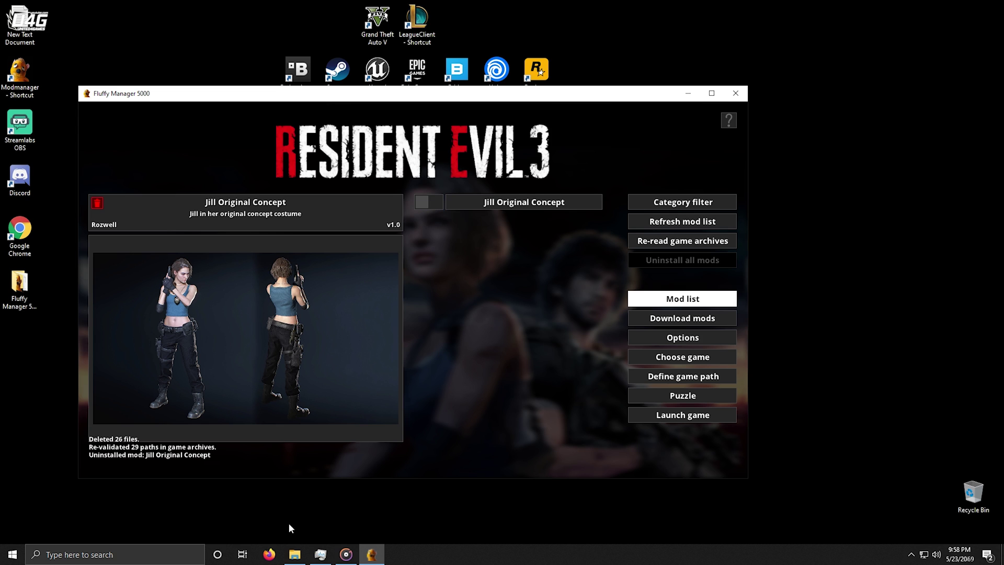
click(294, 554)
click(159, 143)
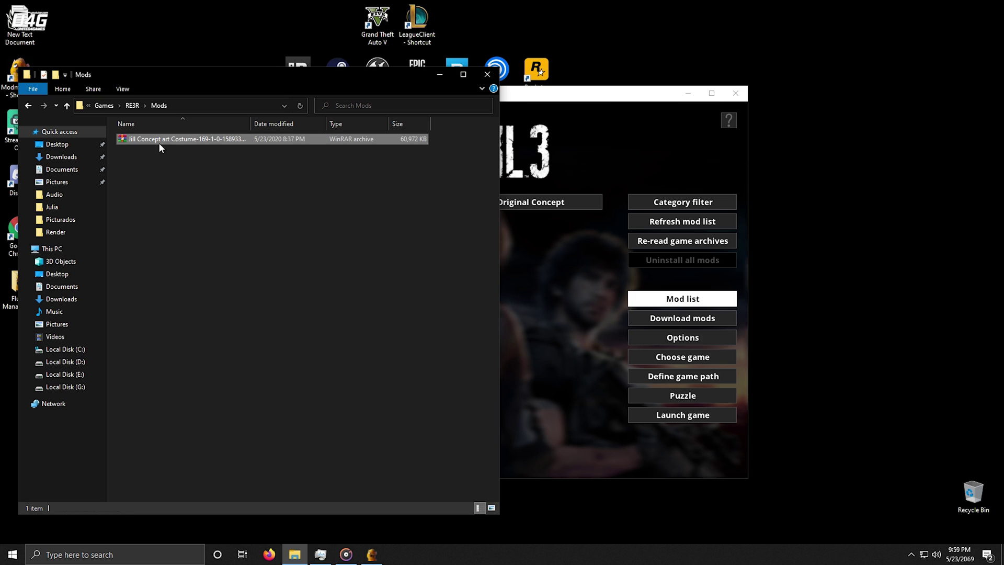
right_click(178, 141)
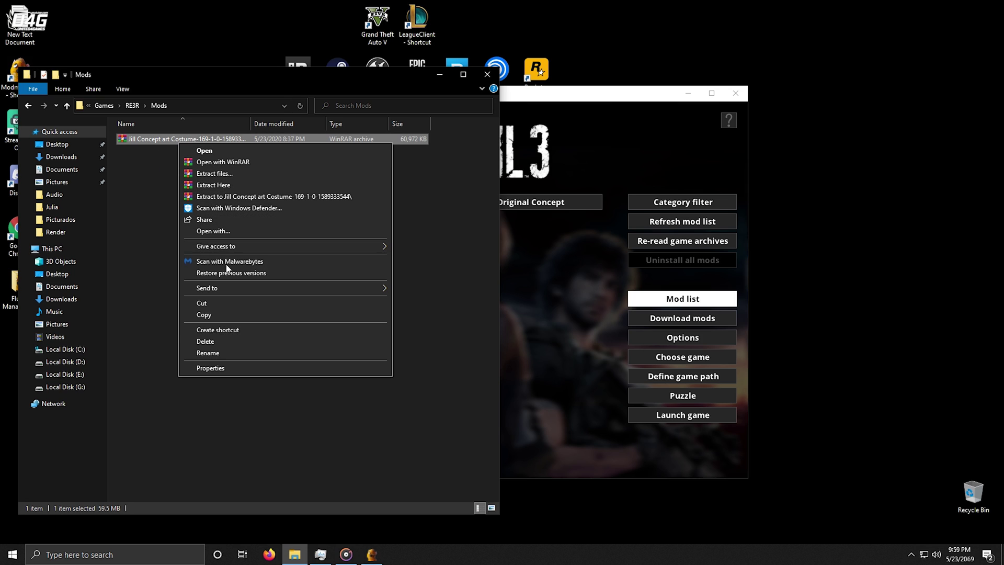
click(215, 338)
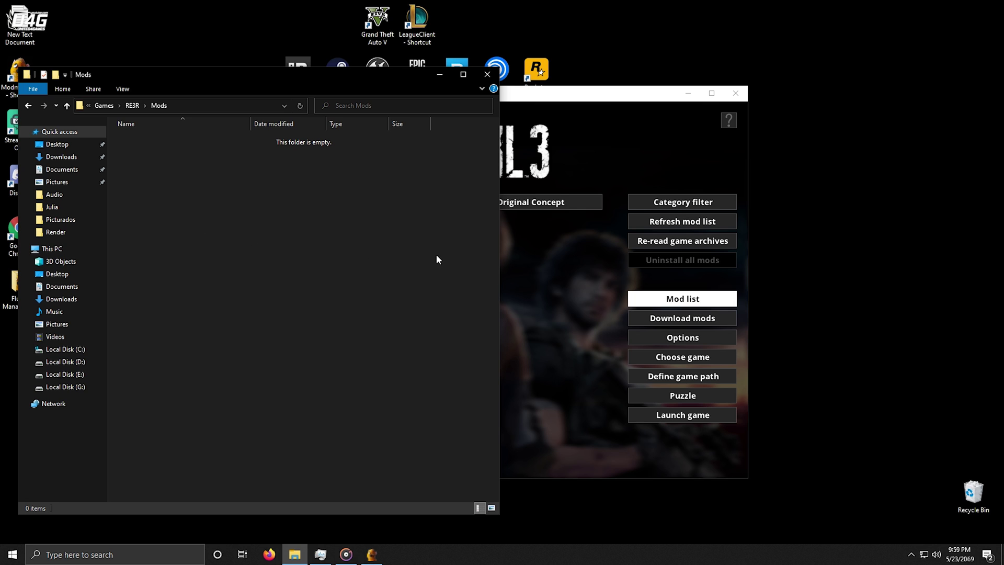
click(544, 269)
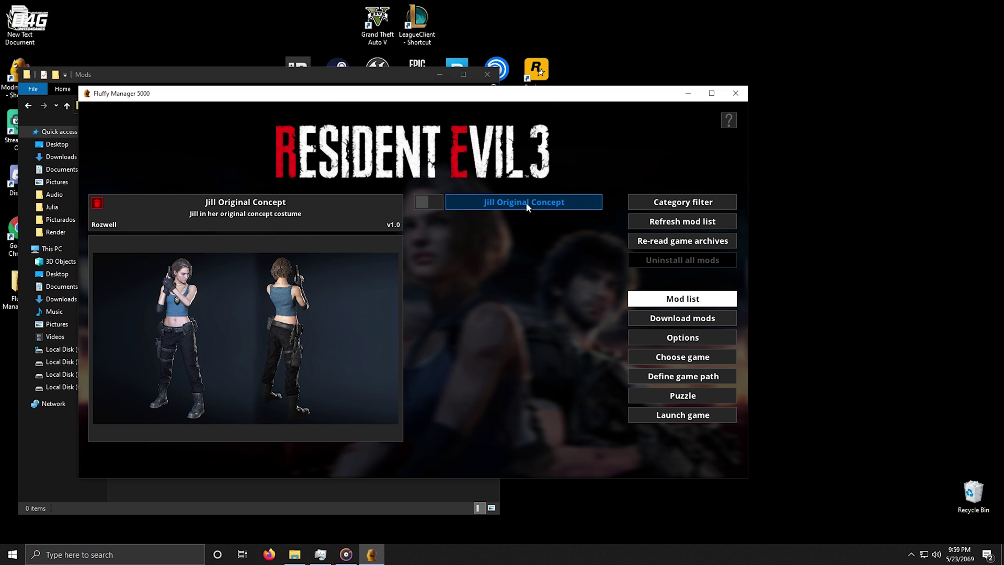
Re-read the RE3 game archives until two are reported loaded.
click(659, 241)
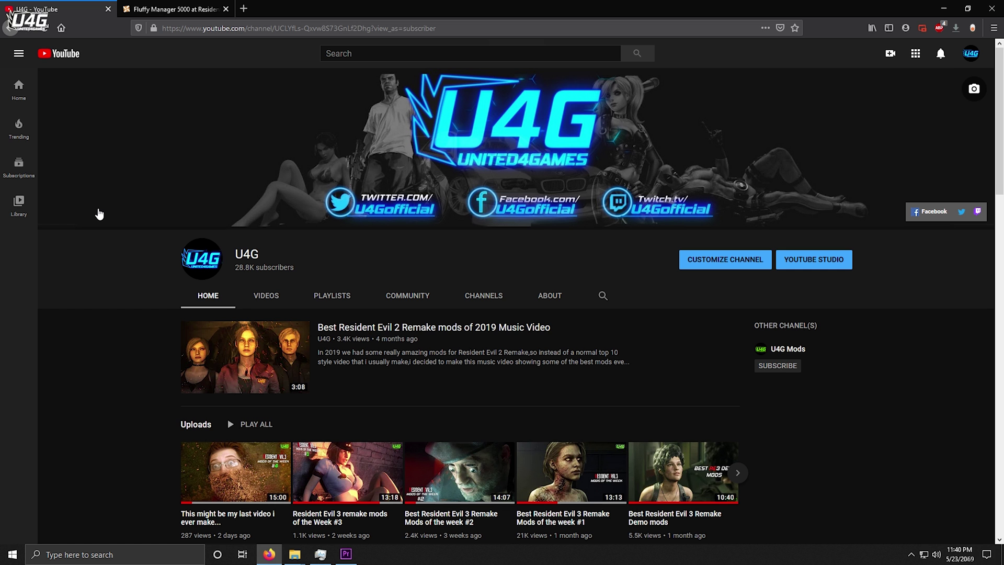
scroll(99, 214, down, 3)
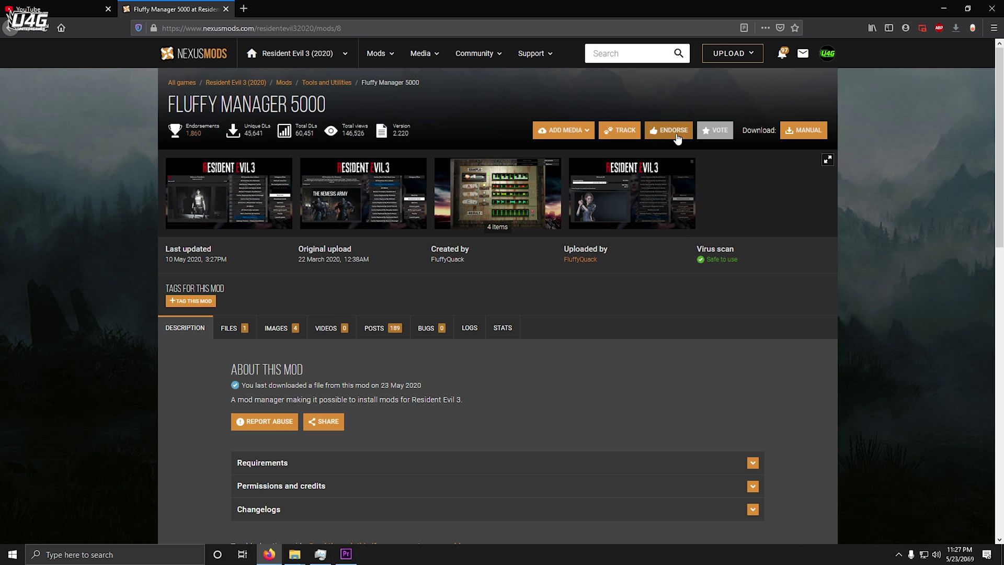
Endorse Fluffy Manager 5000 on its Nexus Mods page.
click(673, 131)
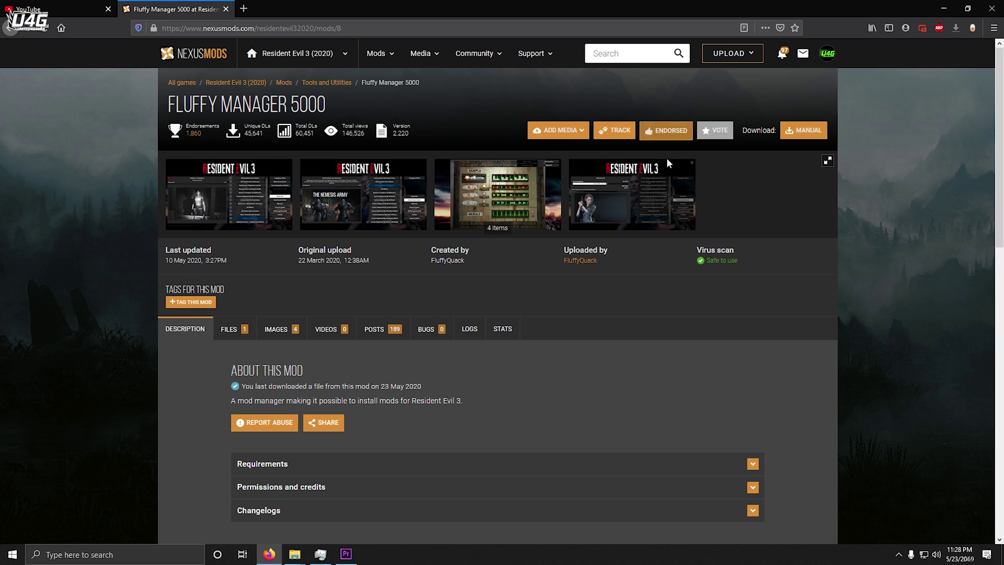